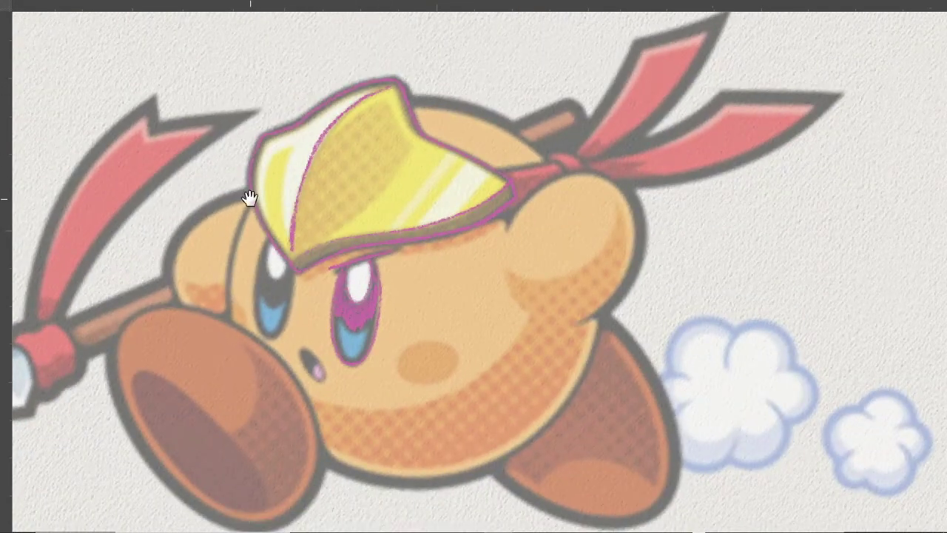
Trace the spear-wielding Kirby in pink, outlining the lower ribbon tail, spear and upper body.
drag(249, 198, 312, 176)
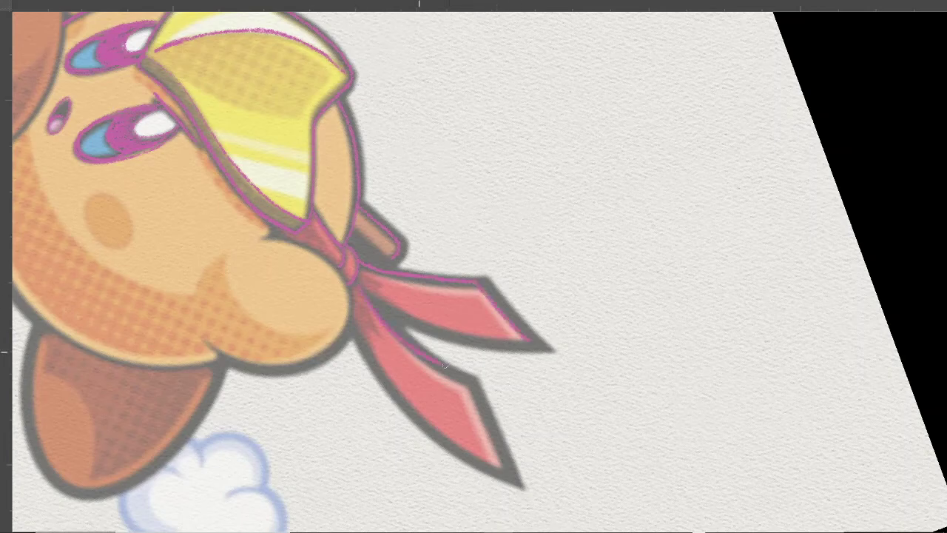
drag(444, 364, 501, 349)
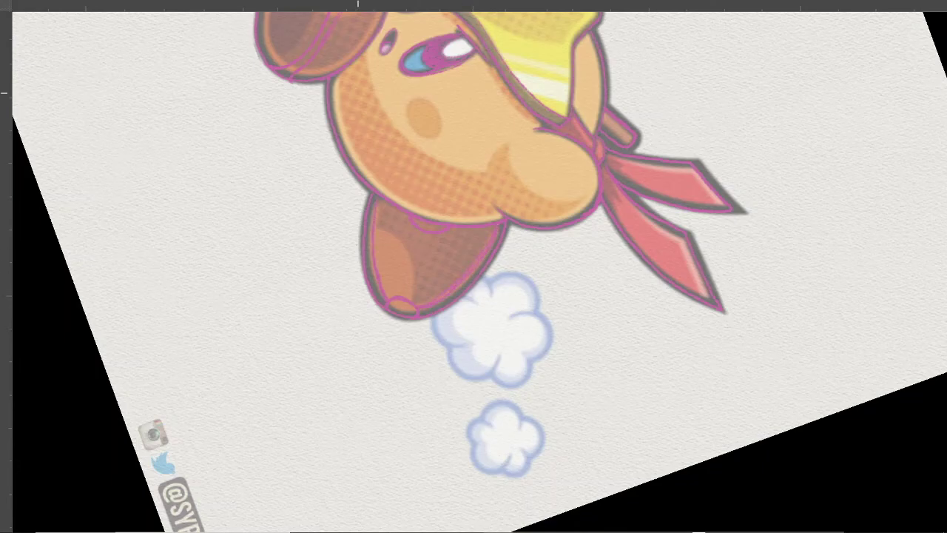
drag(241, 110, 257, 362)
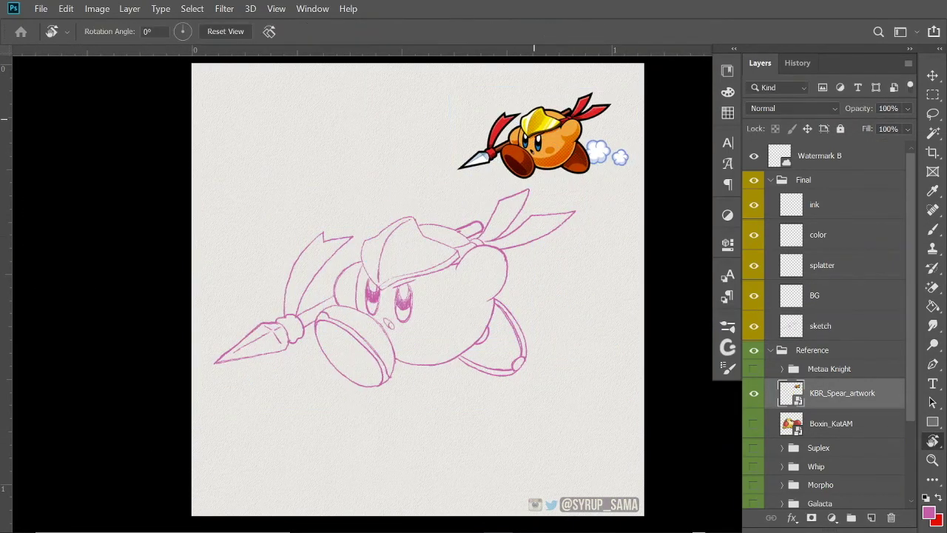
Select the TGTS Fountain Pen - Drippy brush and switch the canvas to full-screen view.
scroll(584, 318, down, 3)
scroll(584, 318, down, 4)
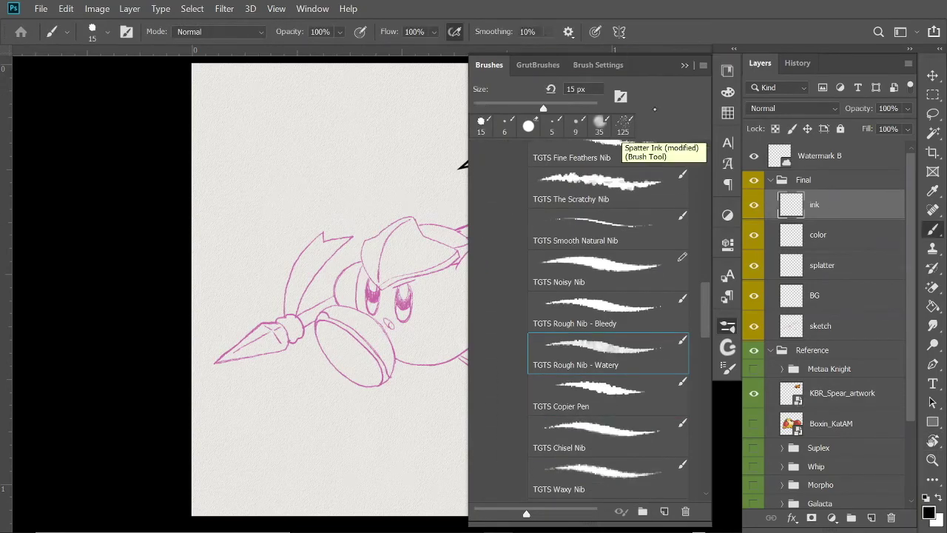
scroll(607, 318, down, 4)
click(592, 348)
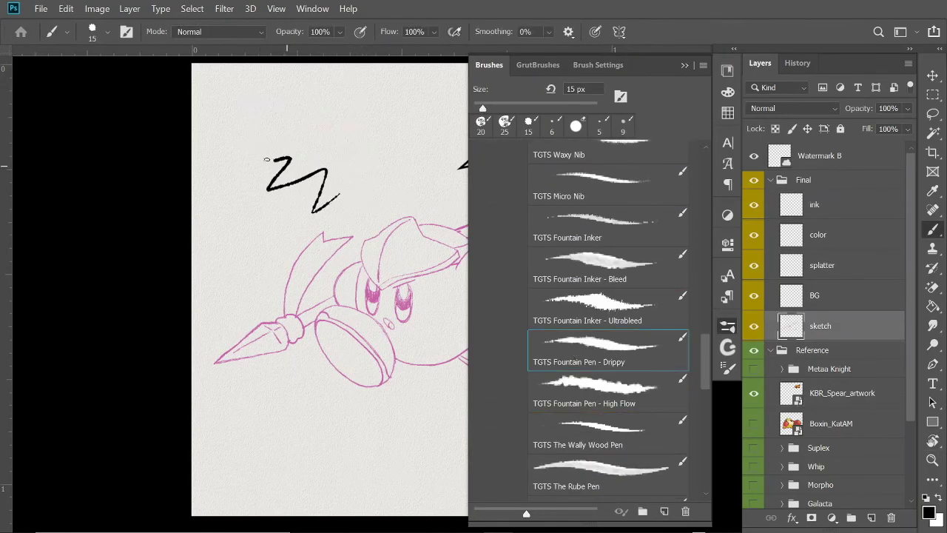
click(683, 64)
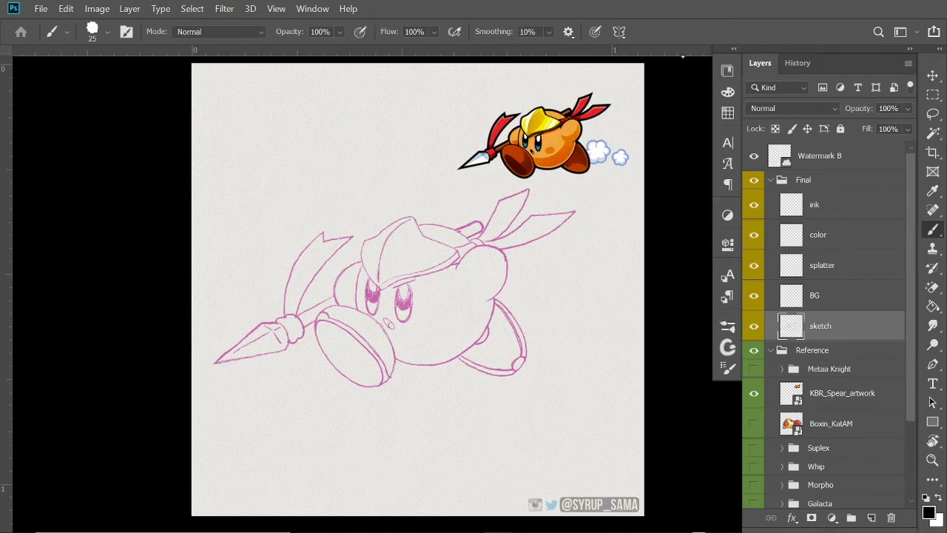
scroll(472, 359, up, 2)
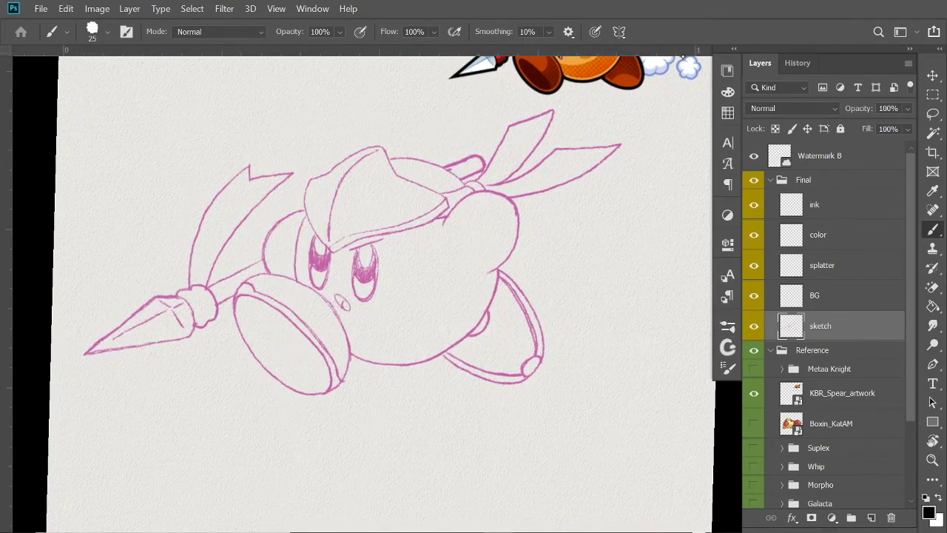
key(f)
scroll(466, 408, up, 2)
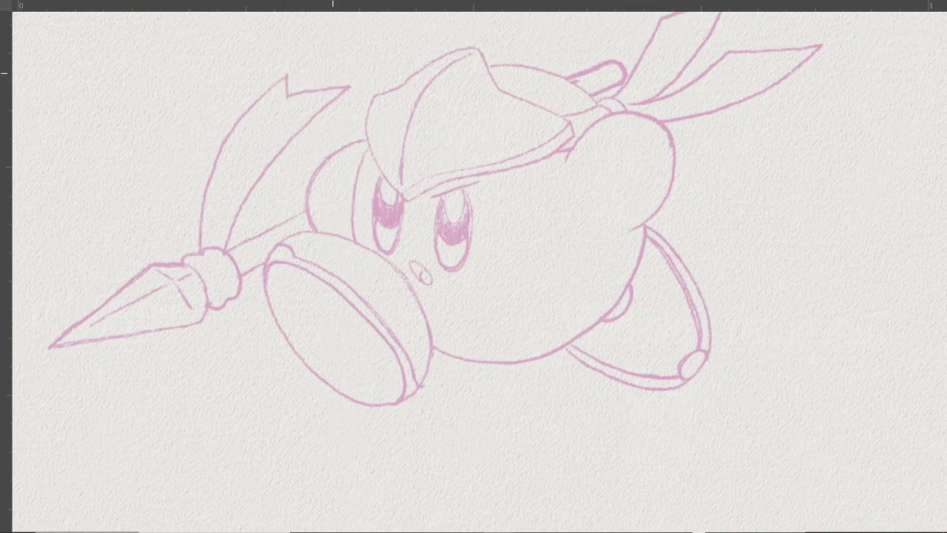
Ink the first black lines along the spear staff and the upper ribbon's left edge.
drag(312, 81, 323, 261)
mouse_move(314, 83)
mouse_down()
mouse_move(300, 263)
mouse_move(340, 326)
mouse_up()
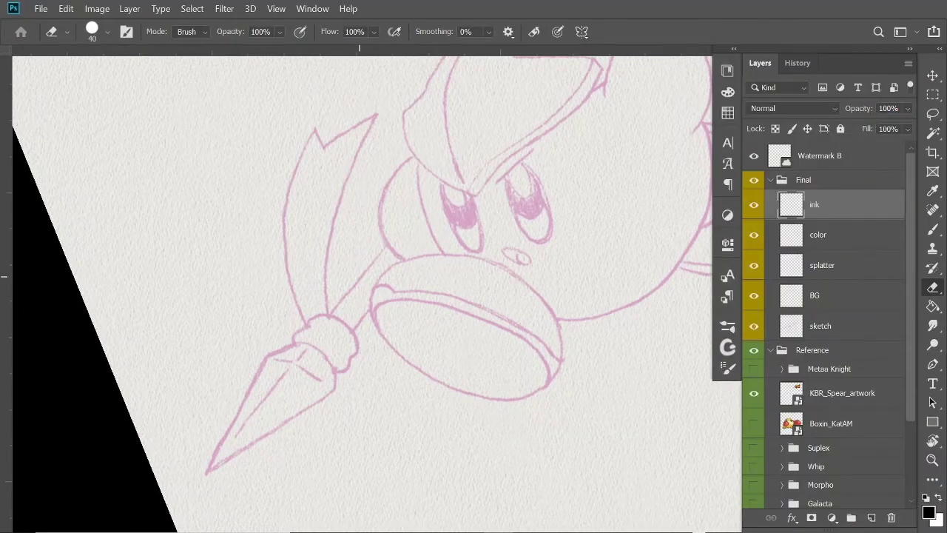
click(727, 326)
Switch the inking brush to TGTS The Milt Pen, undoing a test stroke.
click(599, 251)
drag(312, 131, 328, 317)
key(ctrl+z)
click(599, 412)
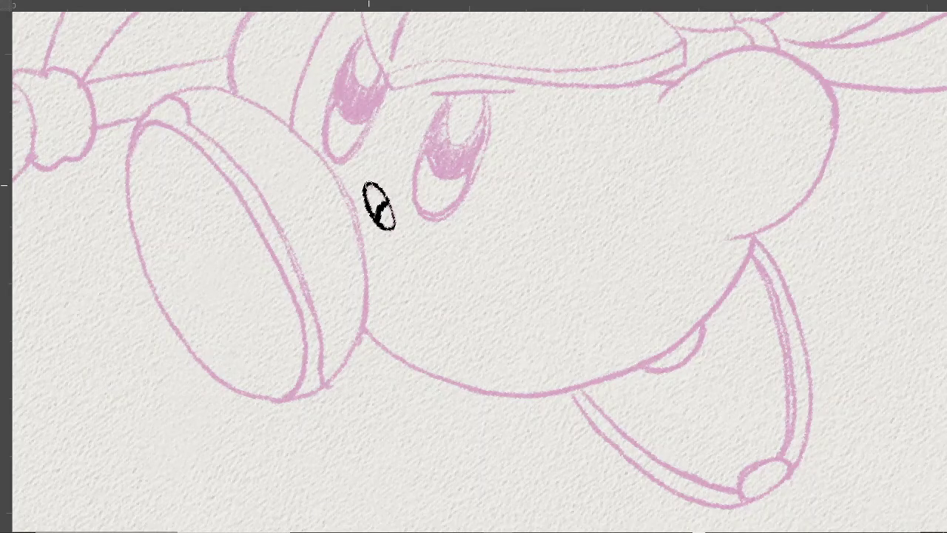
Ink the hat's folds and sides, the oval mouth and the foot sketch lines.
mouse_move(264, 138)
mouse_down()
mouse_move(323, 200)
mouse_move(334, 265)
mouse_move(466, 299)
mouse_up()
drag(418, 78, 415, 435)
drag(348, 273, 442, 202)
drag(380, 359, 428, 222)
drag(492, 162, 436, 359)
drag(285, 170, 403, 337)
drag(267, 229, 433, 462)
drag(318, 141, 332, 293)
drag(321, 130, 254, 238)
Ink the front arm's outline and rim lines, plus the body's left side and bottom.
drag(399, 177, 293, 484)
drag(318, 181, 392, 444)
drag(388, 211, 433, 429)
drag(306, 140, 418, 440)
drag(167, 83, 430, 362)
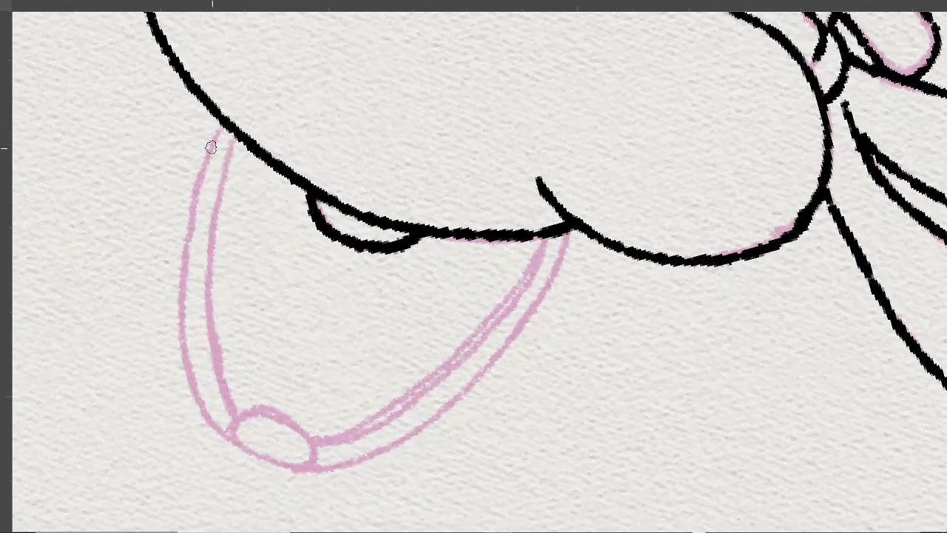
Ink the back foot's sides, inner edges and the small ellipse at its tip.
drag(221, 127, 244, 437)
drag(280, 100, 325, 389)
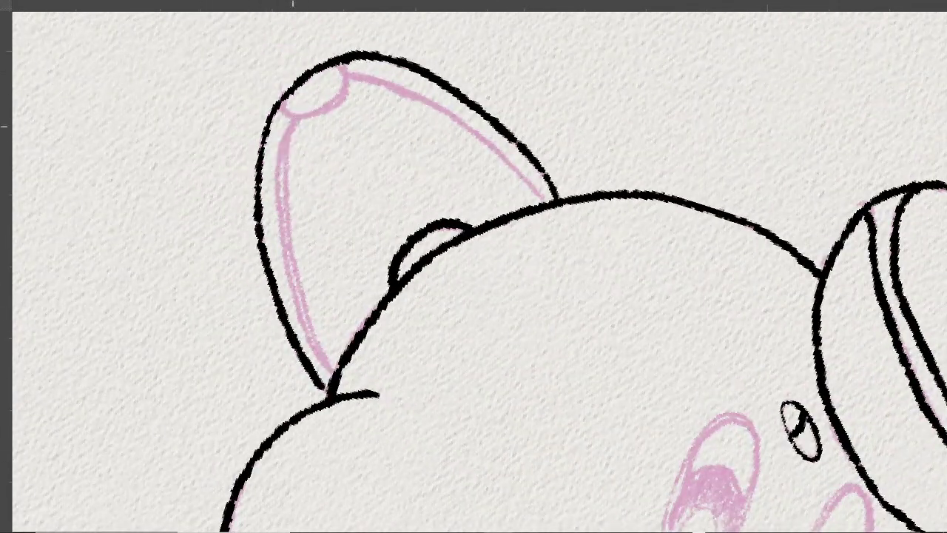
drag(281, 118, 325, 368)
drag(411, 118, 363, 335)
drag(363, 272, 360, 307)
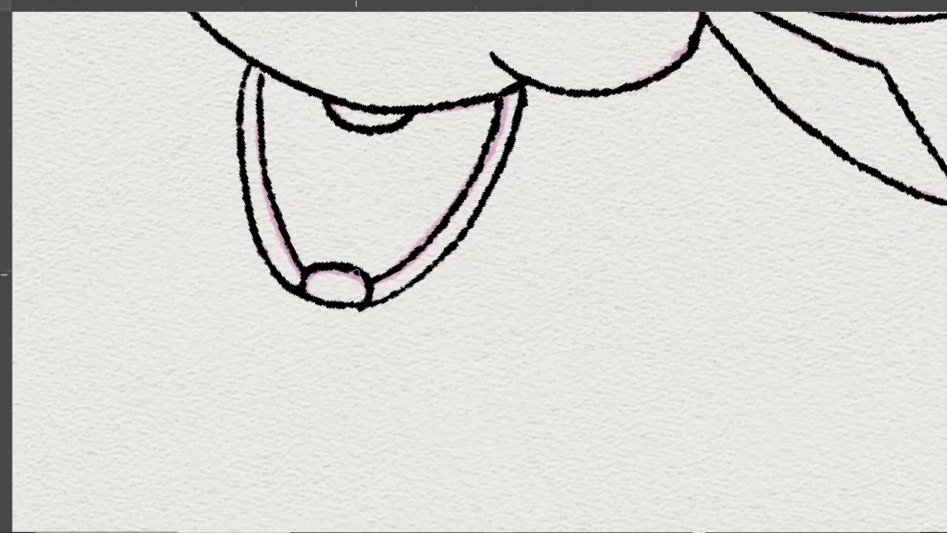
Ink the bandana tail, spear grip and collar, and the spear tip's edges and facets.
mouse_move(414, 48)
mouse_down()
mouse_move(373, 318)
mouse_move(317, 347)
mouse_move(370, 407)
mouse_up()
drag(481, 240, 385, 320)
drag(400, 244, 350, 427)
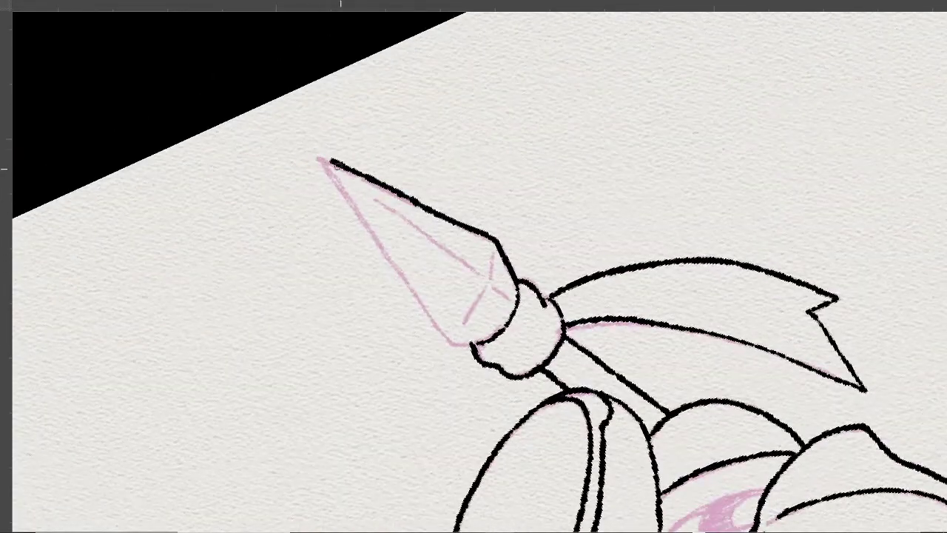
drag(406, 89, 433, 325)
drag(485, 152, 432, 274)
drag(437, 305, 503, 263)
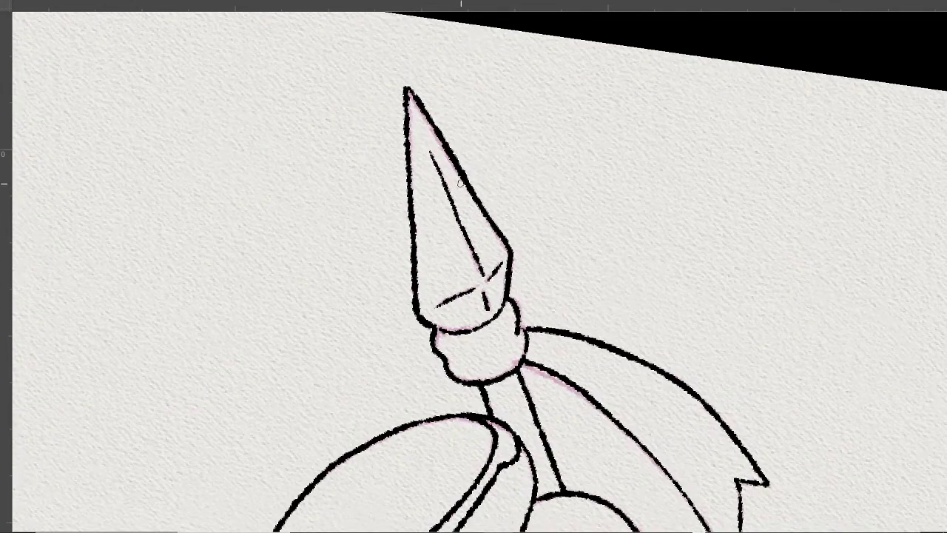
Outline both eyes and their pupils in black ink, redoing a stray left-eye line.
drag(407, 339, 414, 248)
drag(339, 200, 320, 268)
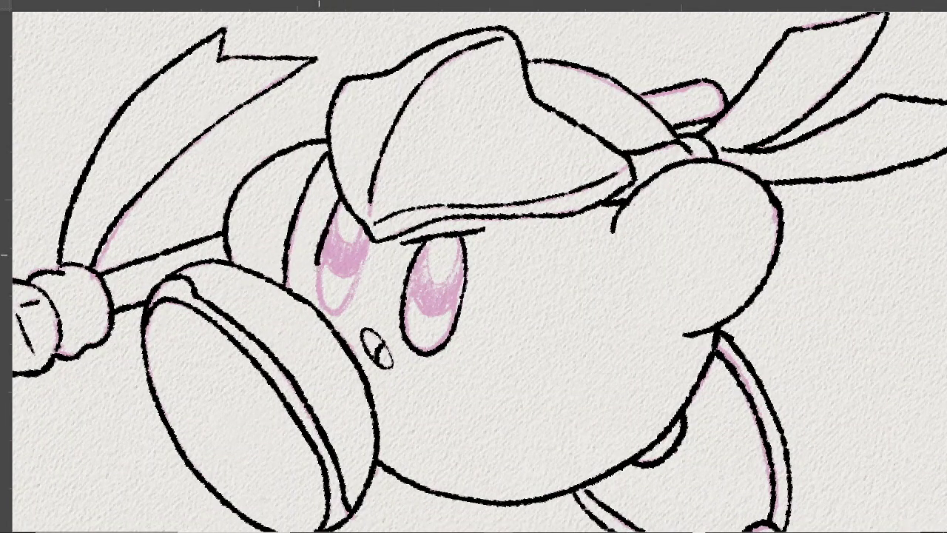
key(ctrl+z)
drag(328, 227, 319, 310)
mouse_move(425, 243)
mouse_down()
mouse_move(429, 293)
mouse_move(454, 296)
mouse_up()
drag(326, 229, 356, 271)
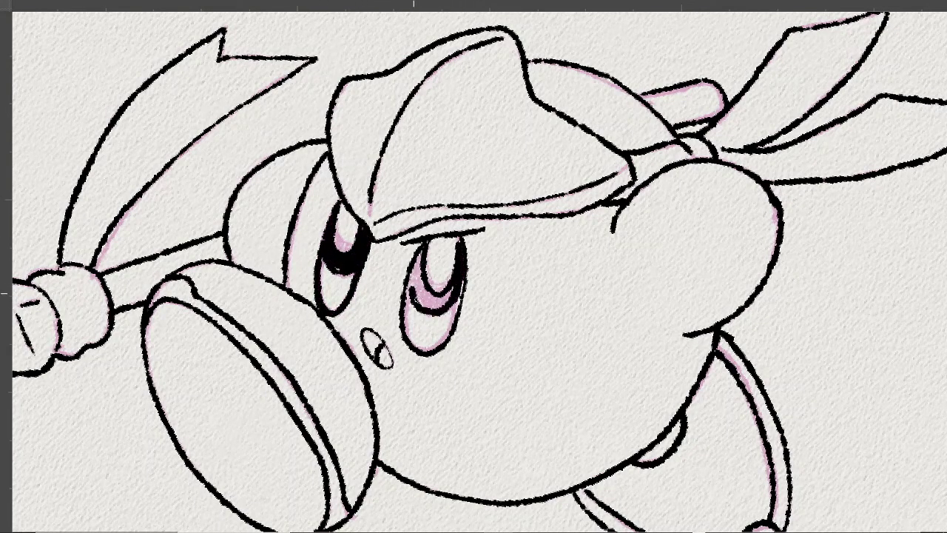
drag(419, 244, 447, 300)
drag(458, 300, 442, 344)
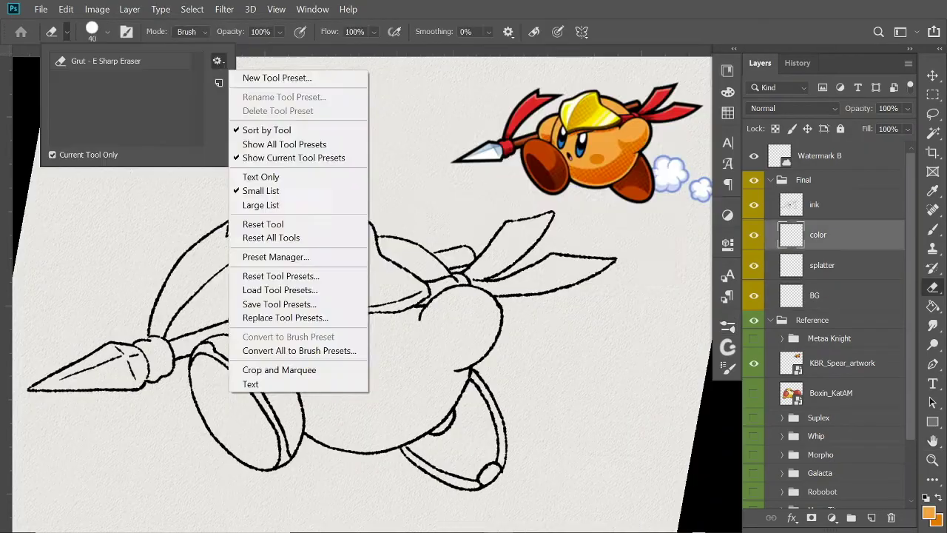
Paint orange over Kirby's body on the color layer.
key(Escape)
key(b)
mouse_move(379, 244)
mouse_down()
mouse_move(444, 281)
mouse_move(459, 414)
mouse_move(310, 399)
mouse_up()
mouse_move(444, 318)
mouse_down()
mouse_move(372, 381)
mouse_move(384, 326)
mouse_move(281, 318)
mouse_move(251, 355)
mouse_up()
Browse the brush presets, then erase a small stray orange patch.
key(e)
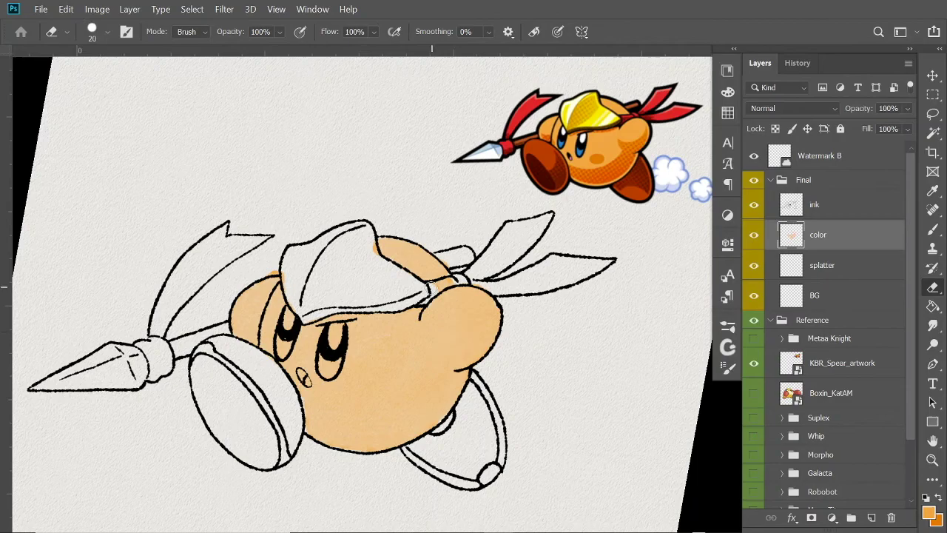
key(F5)
click(510, 421)
scroll(532, 431, down, 3)
scroll(532, 430, down, 5)
key(F5)
key(b)
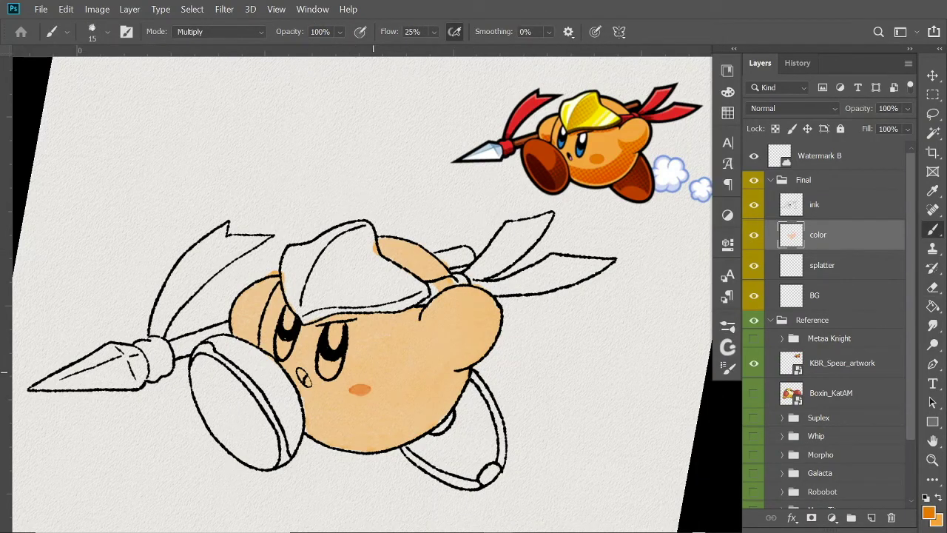
key(e)
drag(378, 255, 383, 241)
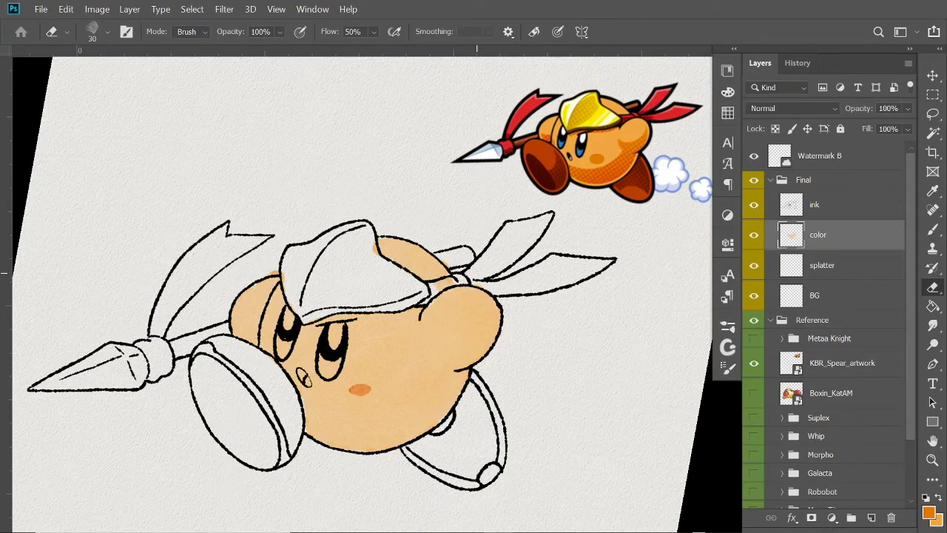
Paint the back foot and the front arm's oval white.
key(b)
drag(287, 343, 330, 297)
key(x)
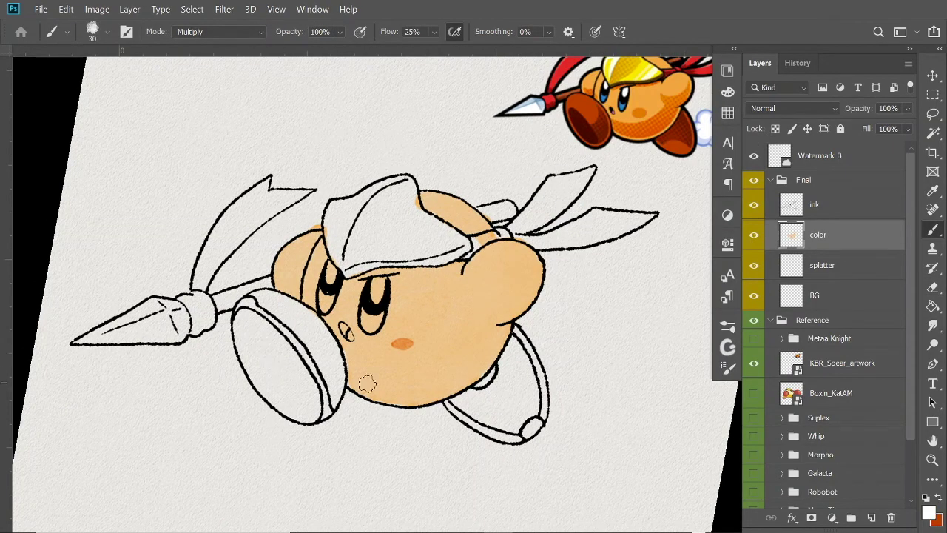
key(bracketleft)
drag(531, 347, 504, 435)
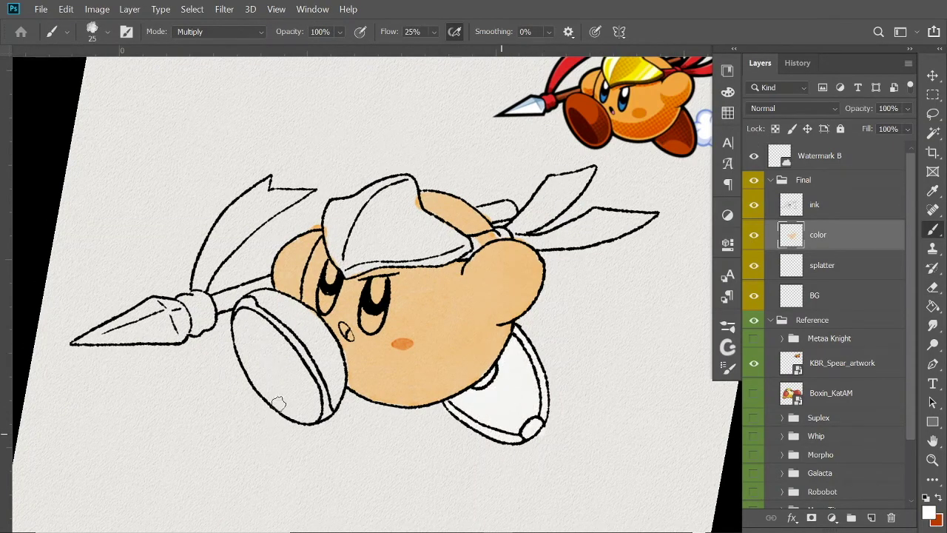
key(bracketright)
mouse_move(251, 340)
mouse_down()
mouse_move(296, 415)
mouse_move(311, 311)
mouse_move(281, 385)
mouse_up()
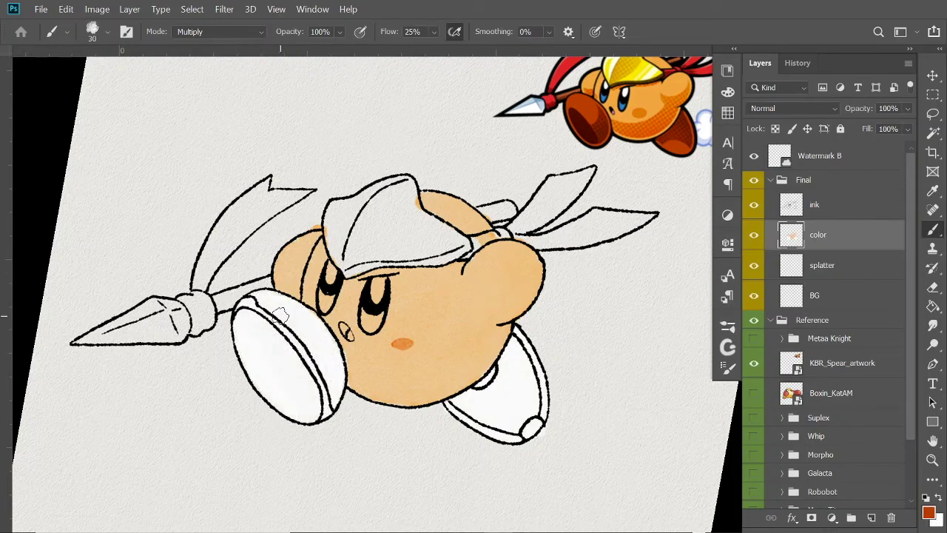
Paint the front arm and back foot reddish-brown.
scroll(333, 311, up, 3)
drag(222, 281, 244, 399)
drag(185, 266, 281, 414)
scroll(370, 311, up, 2)
key(bracketleft)
mouse_move(500, 465)
mouse_down()
mouse_move(412, 409)
mouse_move(517, 348)
mouse_up()
mouse_move(488, 318)
mouse_down()
mouse_move(444, 436)
mouse_move(503, 466)
mouse_up()
Erase white highlights into both eyes.
key(e)
scroll(443, 370, up, 2)
drag(273, 289, 281, 322)
drag(182, 248, 189, 275)
Sample blue from the reference eyes and paint the eye blue.
key(x)
key(b)
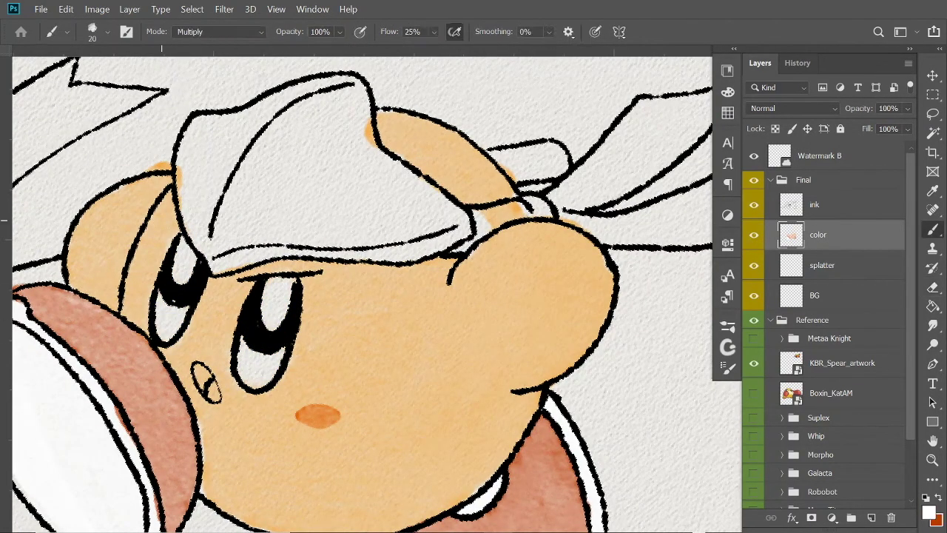
scroll(181, 264, down, 3)
scroll(370, 296, up, 3)
alt+click(636, 129)
scroll(283, 310, up, 2)
drag(277, 292, 283, 309)
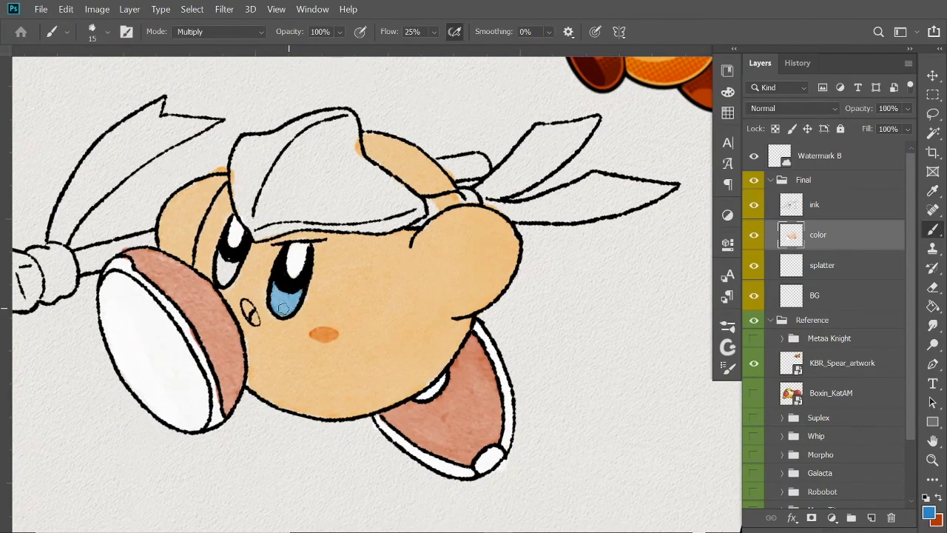
Sample red from the reference and paint the tongue, bandana tails and spear cuff red.
scroll(191, 118, down, 3)
alt+click(506, 137)
scroll(285, 190, up, 2)
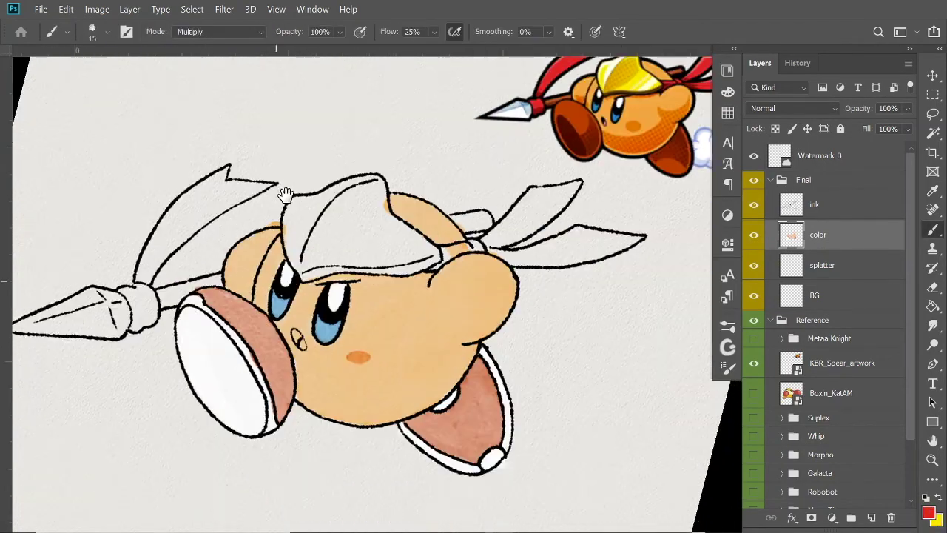
scroll(286, 190, up, 2)
key(bracketleft)
drag(400, 296, 569, 201)
key(ctrl+z)
drag(370, 322, 459, 285)
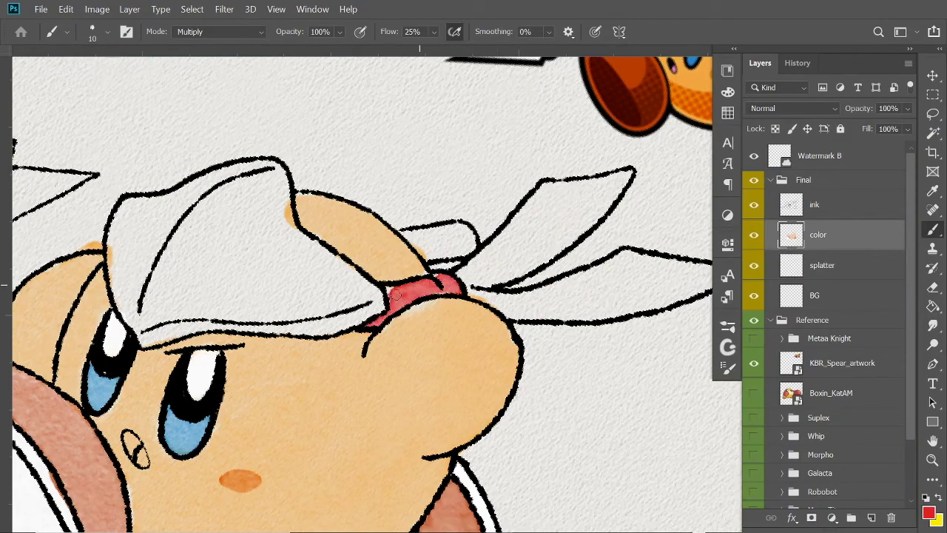
mouse_move(252, 285)
mouse_down()
mouse_move(391, 244)
mouse_move(520, 232)
mouse_move(481, 282)
mouse_up()
mouse_move(415, 311)
mouse_down()
mouse_move(412, 262)
mouse_move(518, 185)
mouse_up()
mouse_move(347, 141)
mouse_down()
mouse_move(332, 385)
mouse_move(370, 451)
mouse_up()
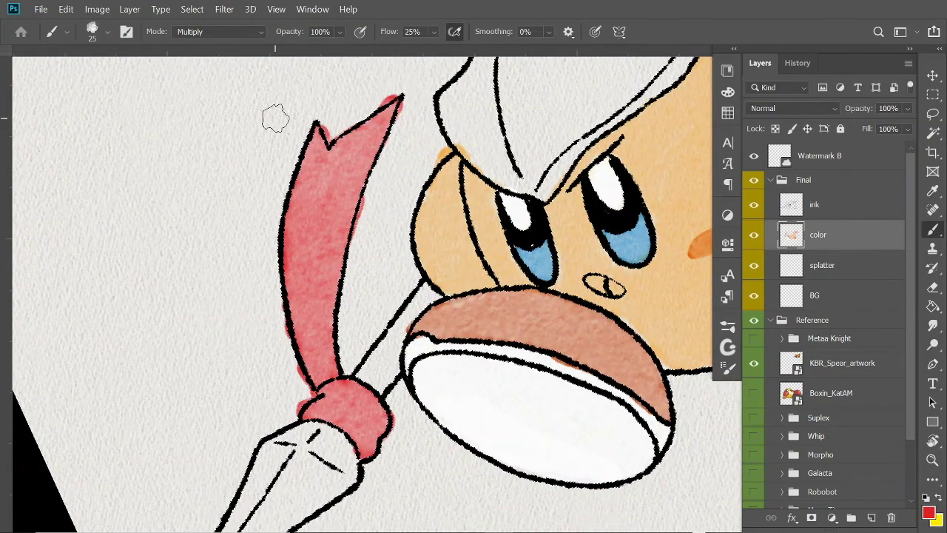
Paint the shield light blue and the helmet yellow.
scroll(355, 358, down, 3)
drag(355, 358, 416, 258)
drag(444, 385, 355, 356)
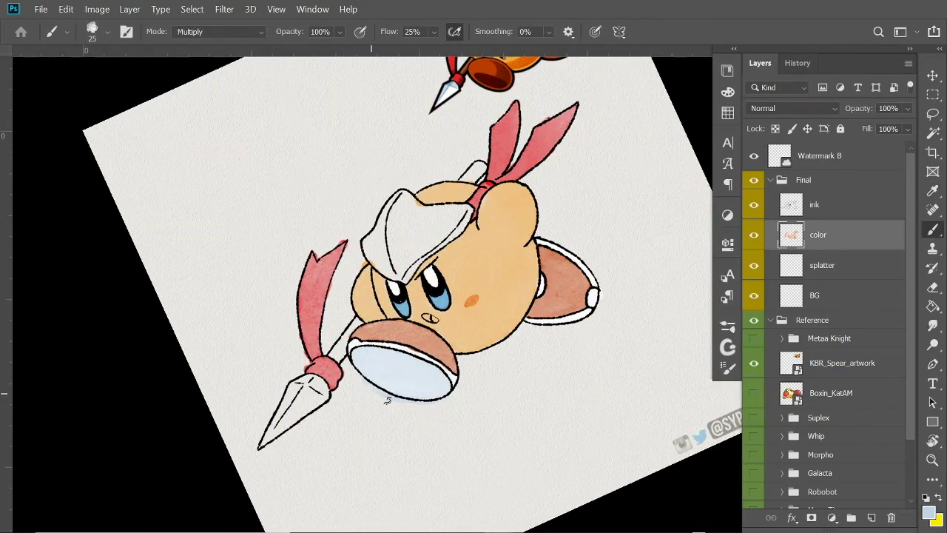
drag(405, 249, 381, 304)
key(bracketright)
drag(436, 270, 381, 305)
key(bracketleft)
Paint the spear shaft brown and the spear tip white with light blue-grey shading.
alt+click(384, 385)
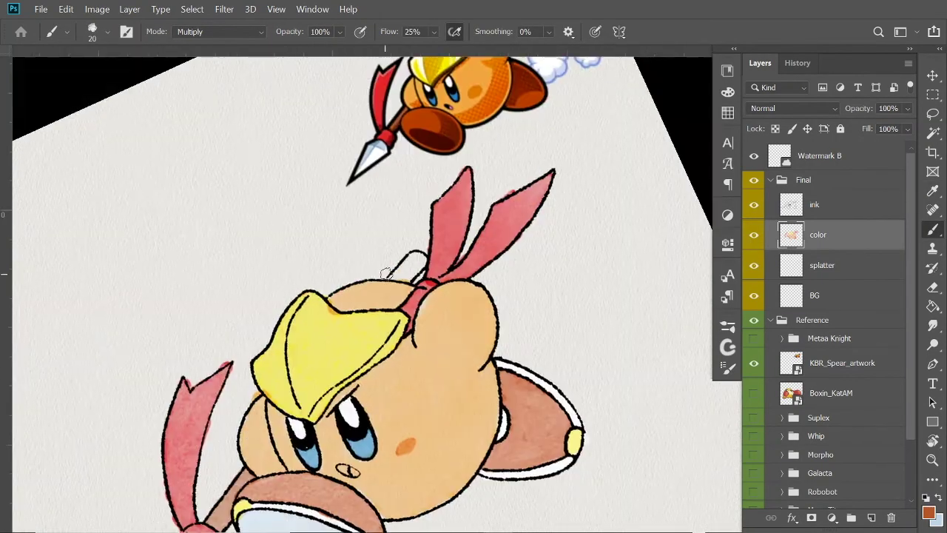
drag(388, 282, 402, 266)
drag(297, 264, 329, 151)
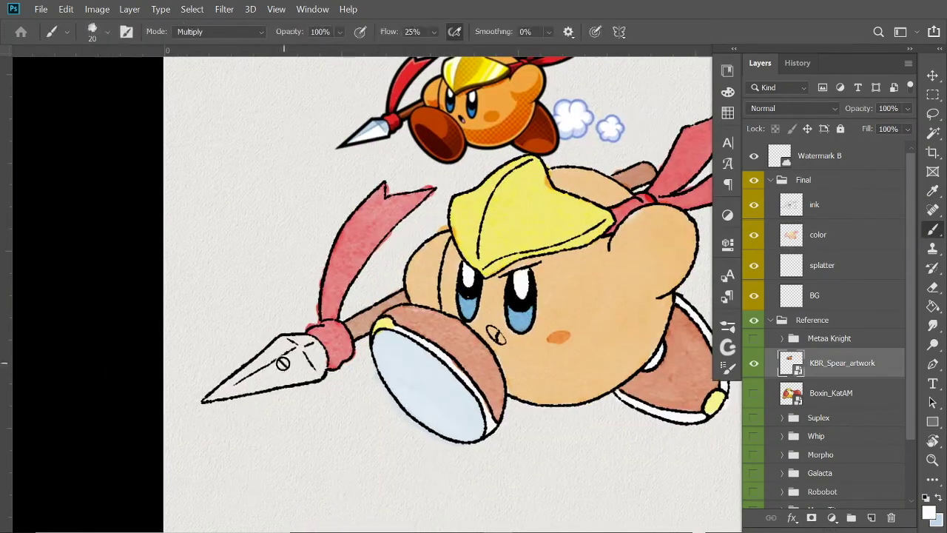
drag(318, 341, 220, 396)
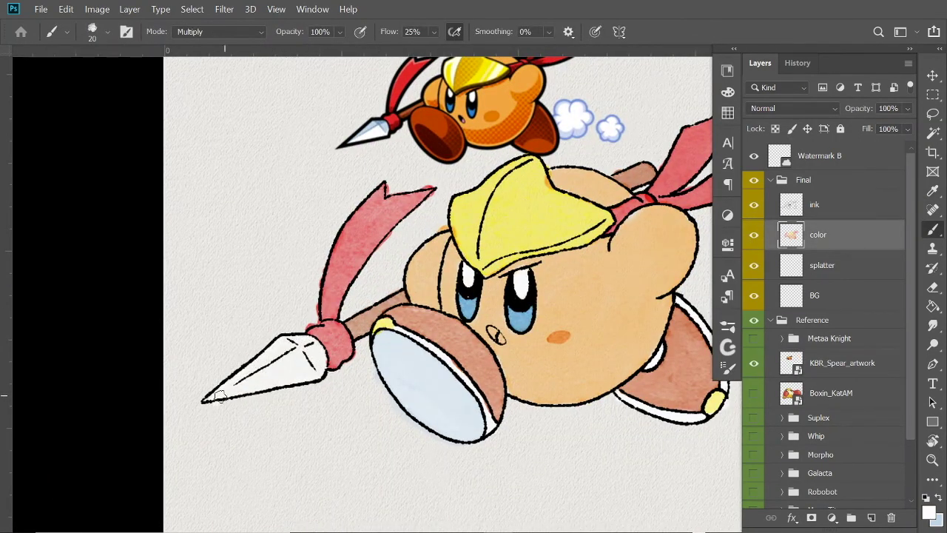
alt+click(360, 130)
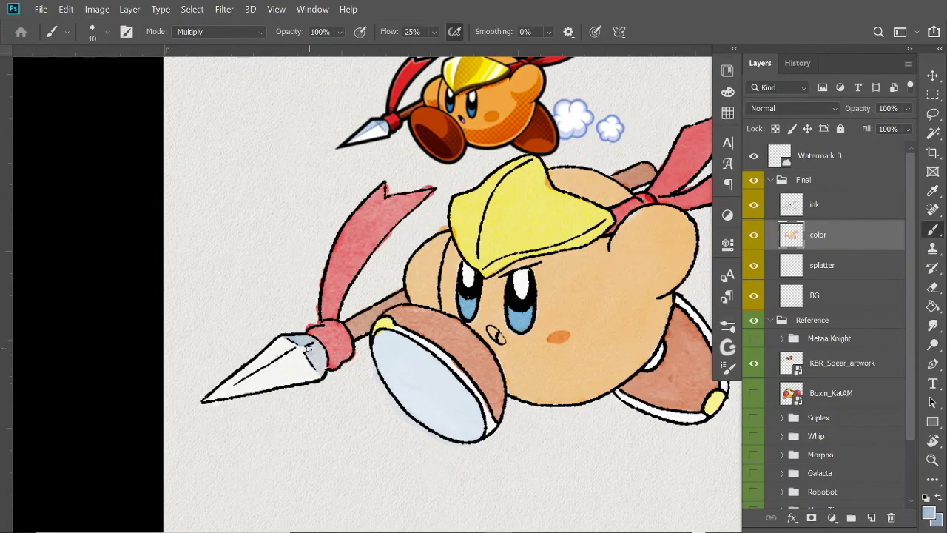
drag(222, 389, 255, 355)
Deepen the shield's light blue, paint the nose pink and shade the helmet's left side darker yellow.
drag(294, 290, 281, 264)
key(bracketright)
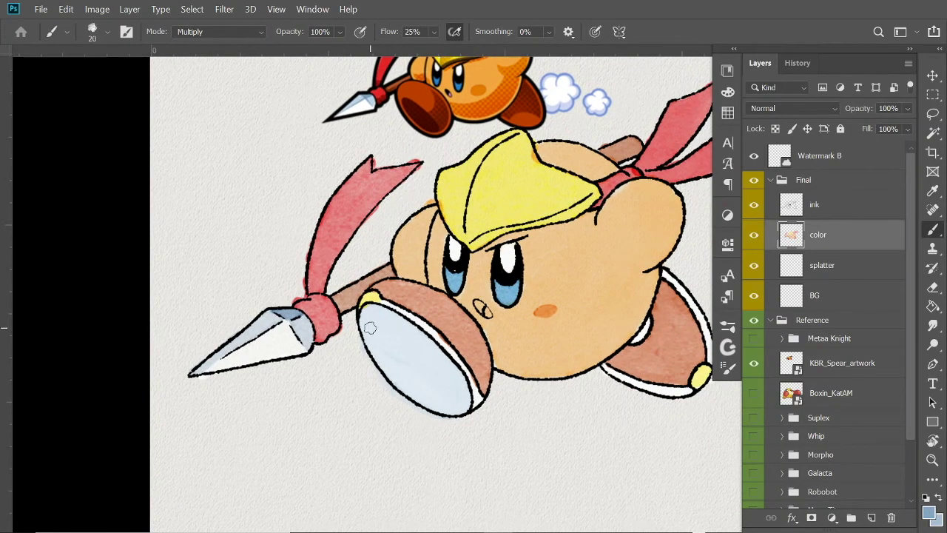
drag(370, 323, 414, 333)
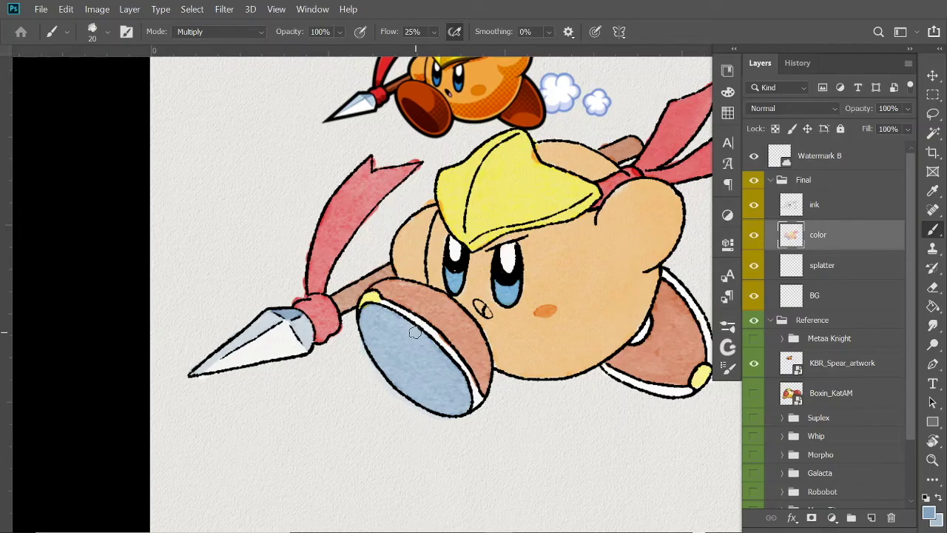
drag(415, 333, 345, 420)
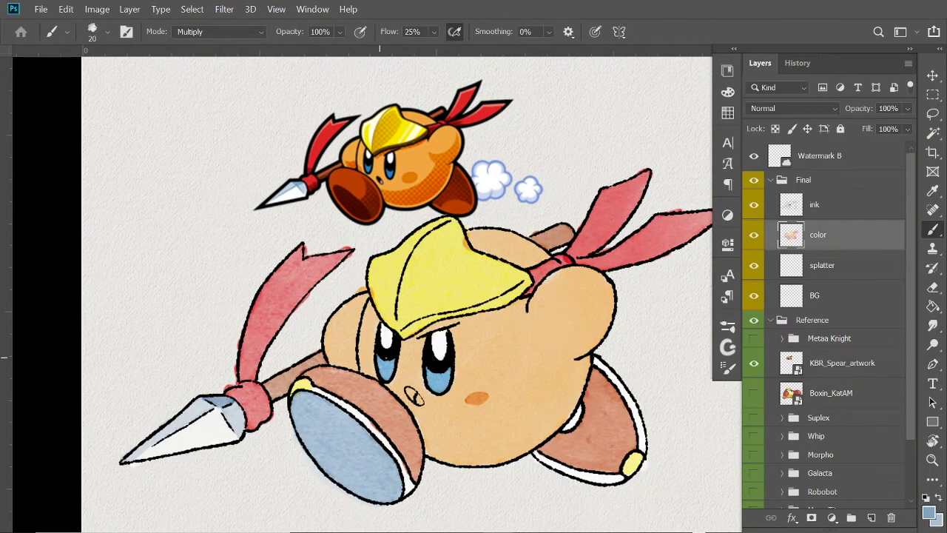
scroll(379, 357, up, 3)
scroll(379, 358, up, 2)
key(bracketleft)
key(bracketleft)
key(bracketleft)
drag(364, 248, 369, 259)
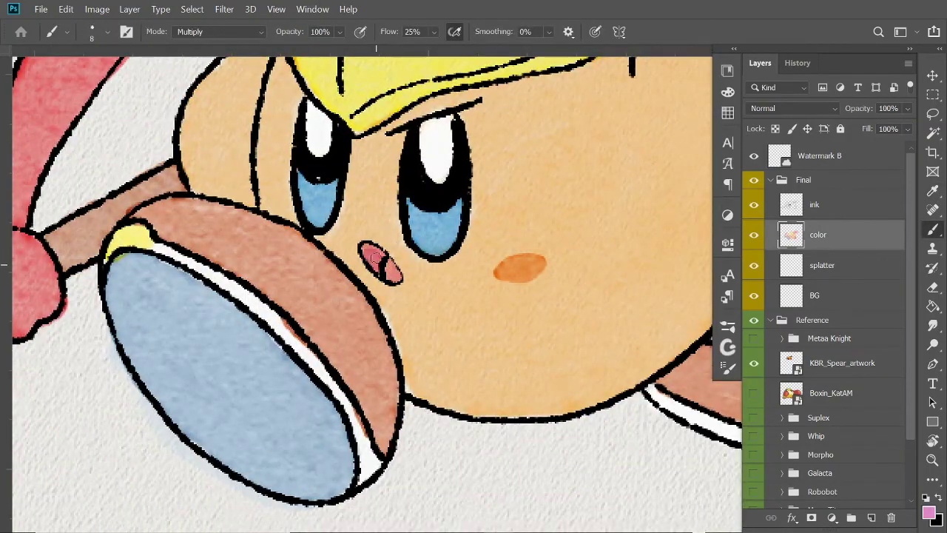
scroll(487, 299, down, 3)
scroll(399, 296, down, 1)
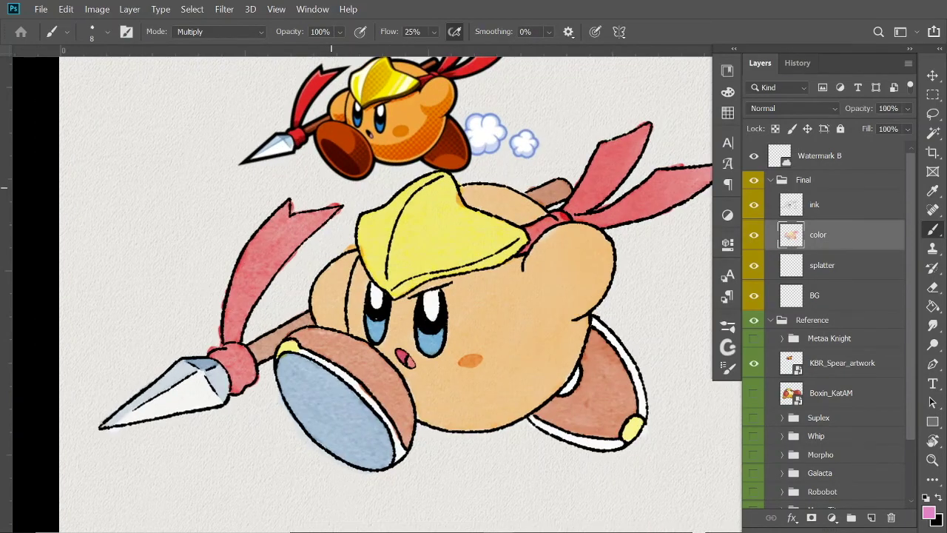
drag(481, 216, 433, 289)
Darken the yellow helmet shading, erasing overly dark edges and lifting pale highlight streaks.
drag(466, 198, 431, 293)
key(e)
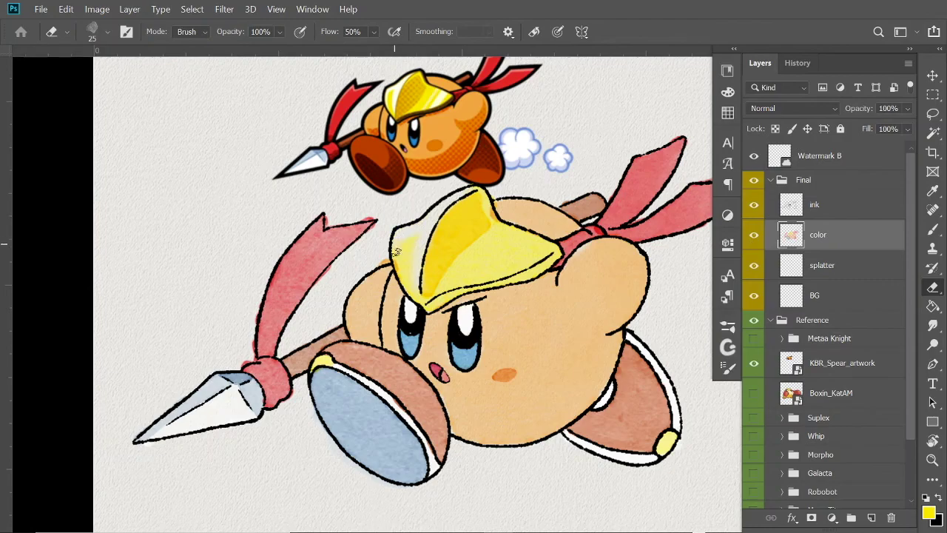
drag(396, 252, 396, 287)
key(b)
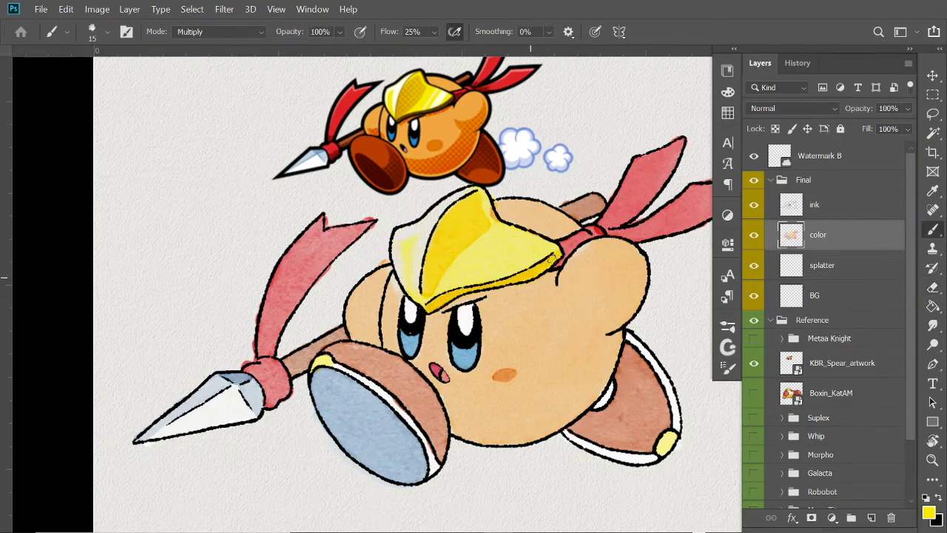
key(e)
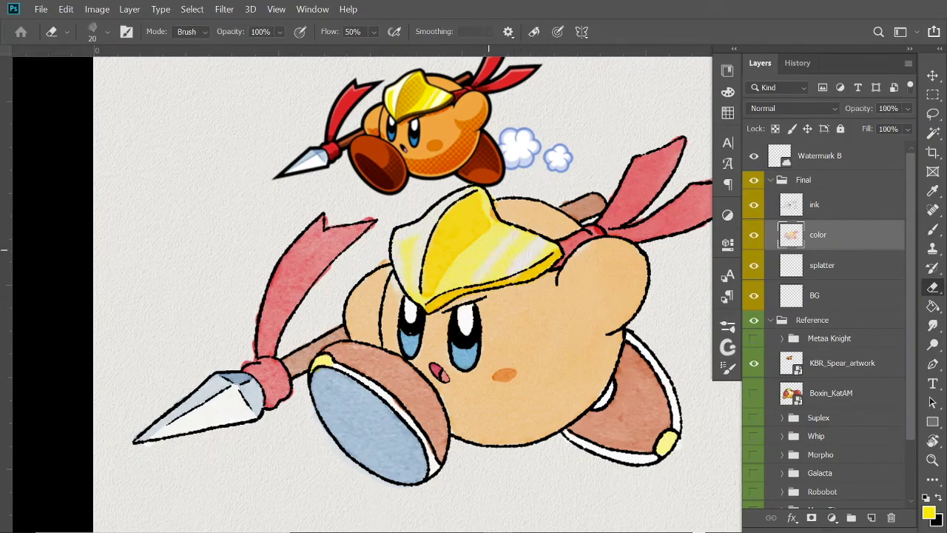
key(b)
drag(488, 252, 440, 204)
Paint orange shading along Kirby's right side and bottom, and darker red on the scarf.
drag(600, 201, 547, 281)
mouse_move(547, 281)
mouse_down()
mouse_move(414, 385)
mouse_move(437, 392)
mouse_up()
drag(574, 172, 657, 199)
key(bracketleft)
drag(439, 138, 401, 163)
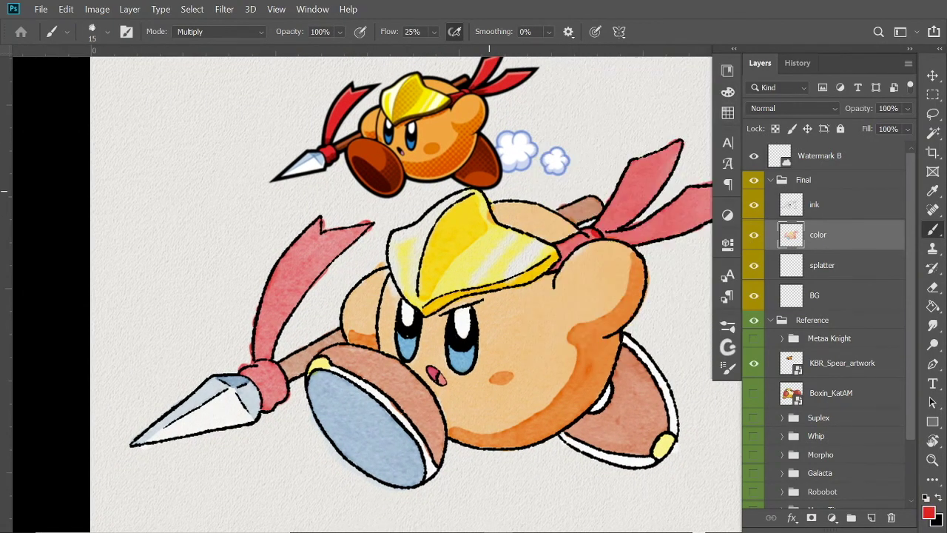
drag(257, 302, 184, 350)
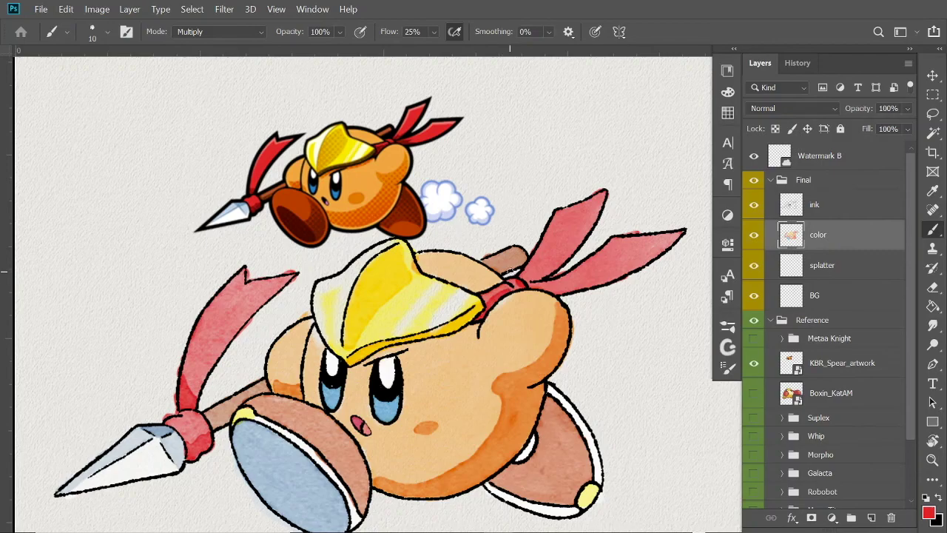
Shade the shield rim and feet with a sampled darker brown.
drag(533, 259, 452, 266)
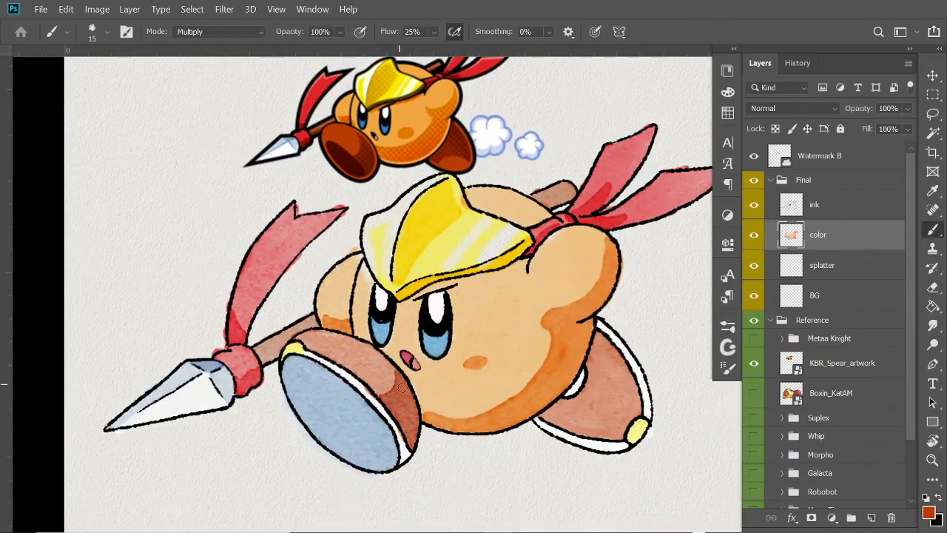
alt+click(566, 429)
drag(566, 429, 520, 406)
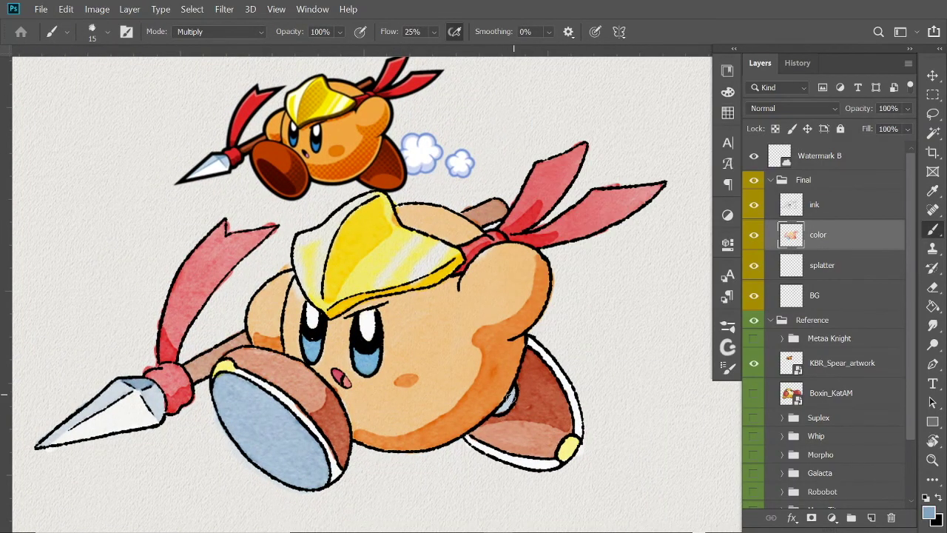
Select the BG layer and pick an orange swatch for background painting.
key(ctrl+0)
click(805, 177)
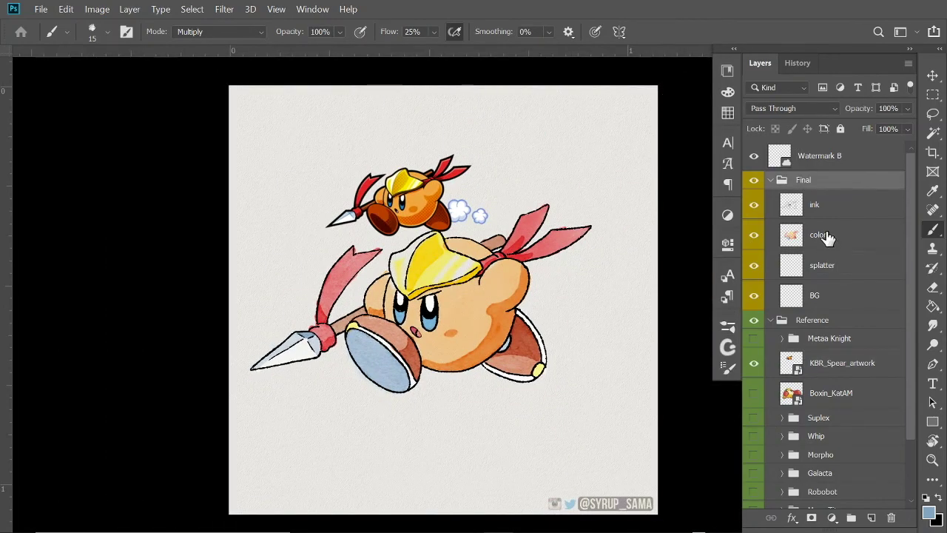
key(ctrl+plus)
click(814, 295)
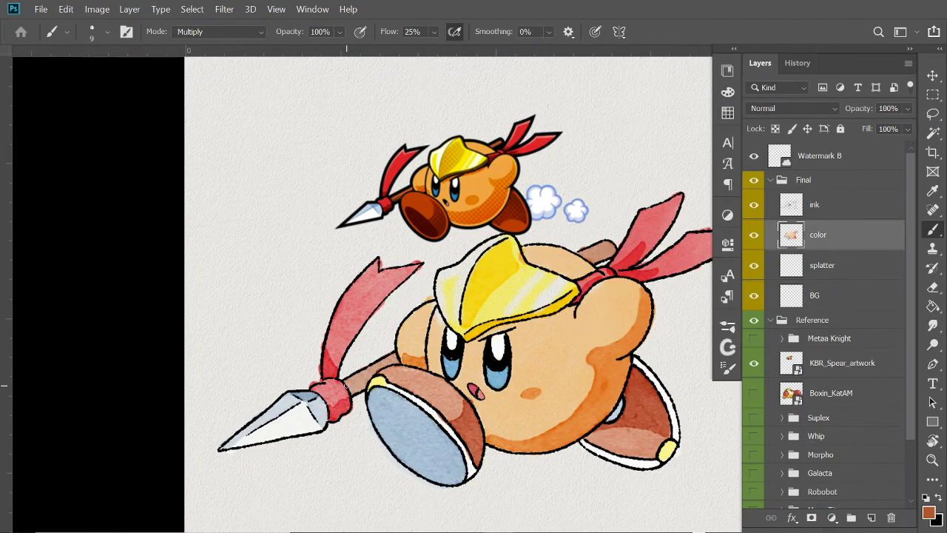
click(727, 112)
click(540, 97)
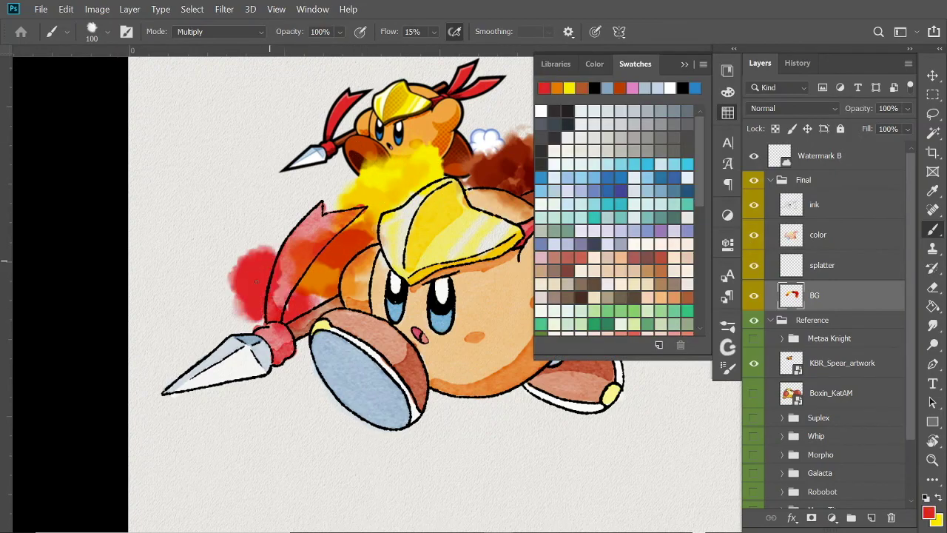
Deepen the background wash under the shield to red-brown and hide the brush presets.
drag(417, 425, 445, 405)
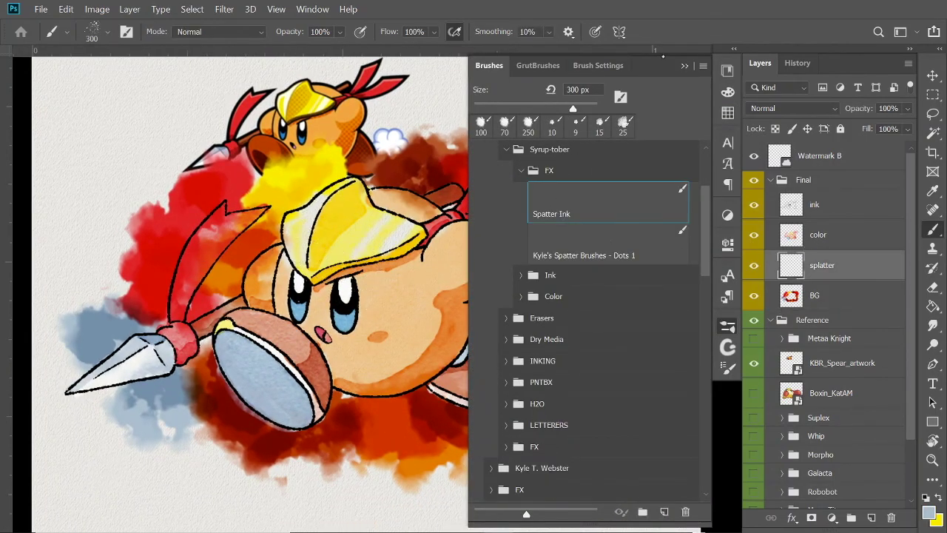
double_click(585, 204)
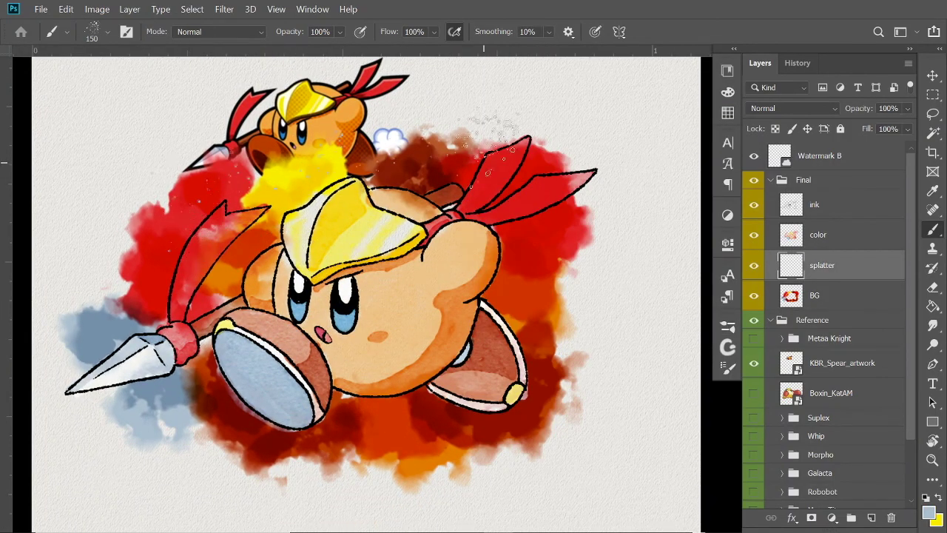
Spatter yellow, white, black, red, orange and light blue paint dots around Kirby.
click(727, 112)
click(544, 88)
mouse_move(177, 318)
mouse_down()
mouse_move(224, 288)
mouse_move(250, 211)
mouse_up()
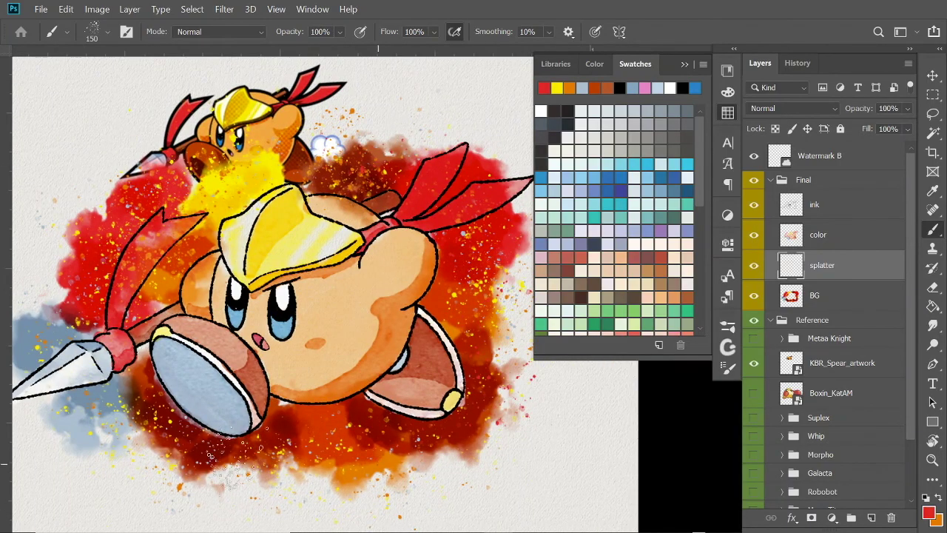
click(541, 111)
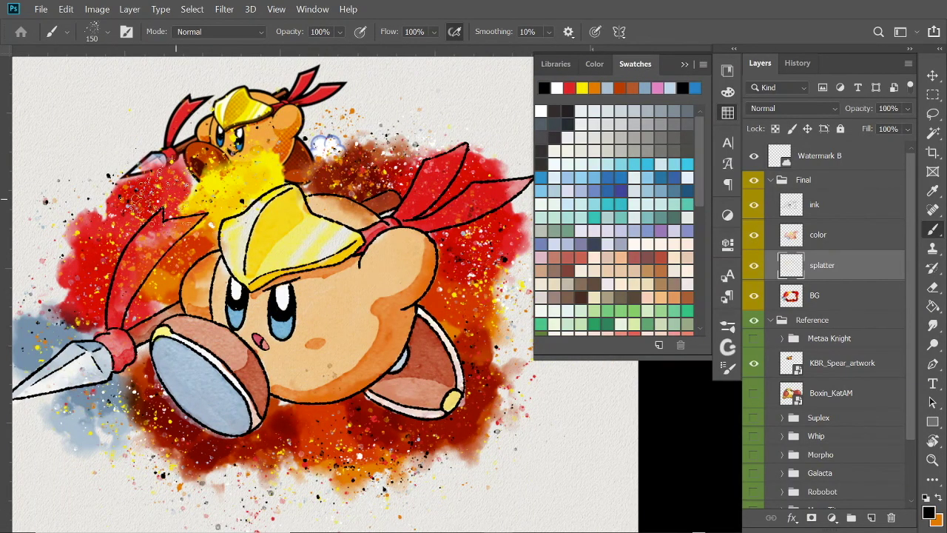
key(F5)
click(560, 222)
key(F5)
click(727, 112)
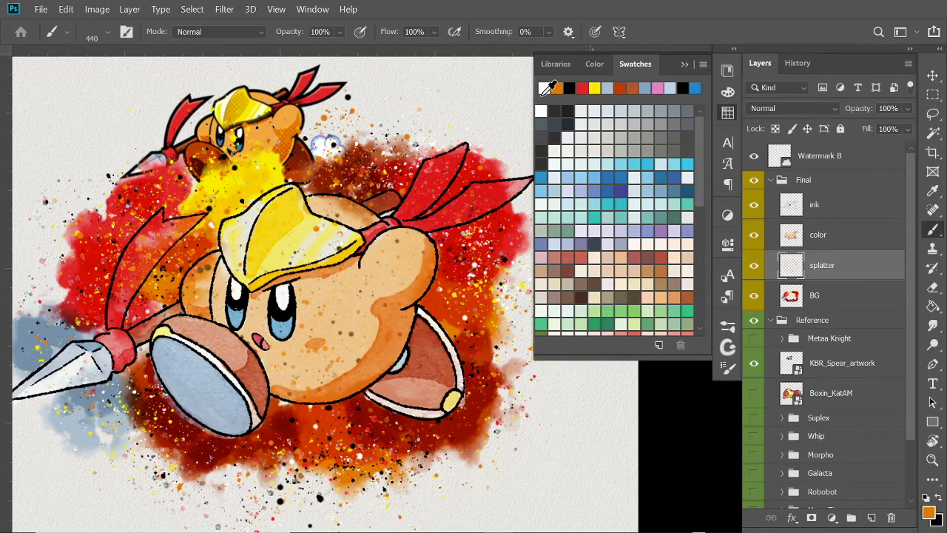
click(594, 88)
click(607, 88)
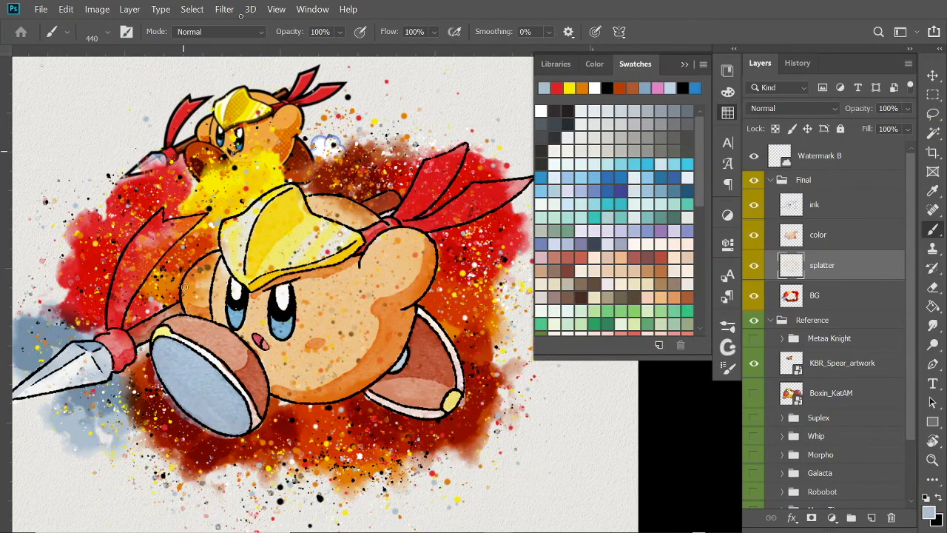
Delete the KBR_Spear_artwork reference layer.
key(ctrl+0)
click(834, 363)
key(Delete)
Smudge the BG layer to soften the background splatter beside Kirby.
click(813, 295)
key(r)
mouse_move(270, 222)
mouse_down()
mouse_move(296, 355)
mouse_move(385, 347)
mouse_up()
drag(381, 196, 366, 163)
drag(237, 340, 368, 144)
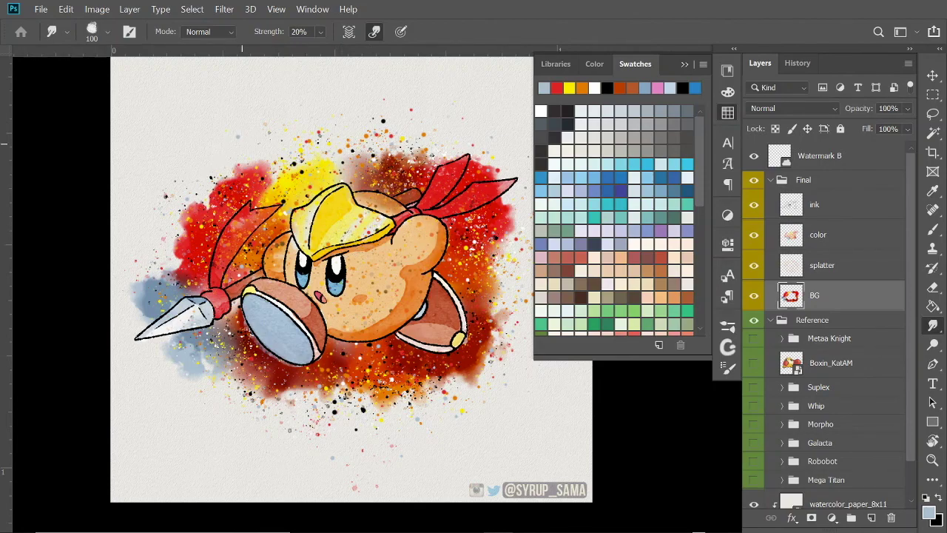
Collapse the Final group and free-transform it to 121.51% width and height.
click(802, 180)
click(770, 179)
key(ctrl+t)
mouse_move(557, 105)
mouse_down()
mouse_move(570, 507)
mouse_move(587, 508)
mouse_up()
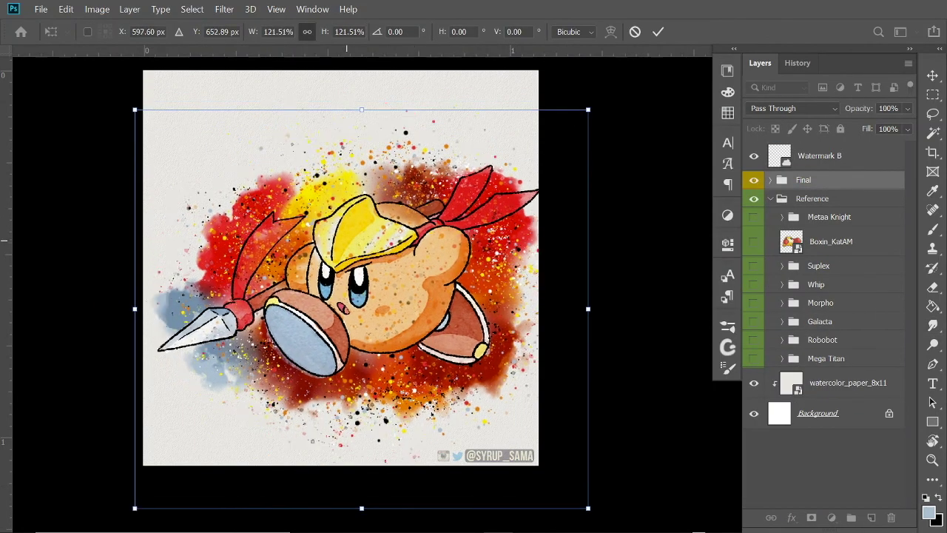